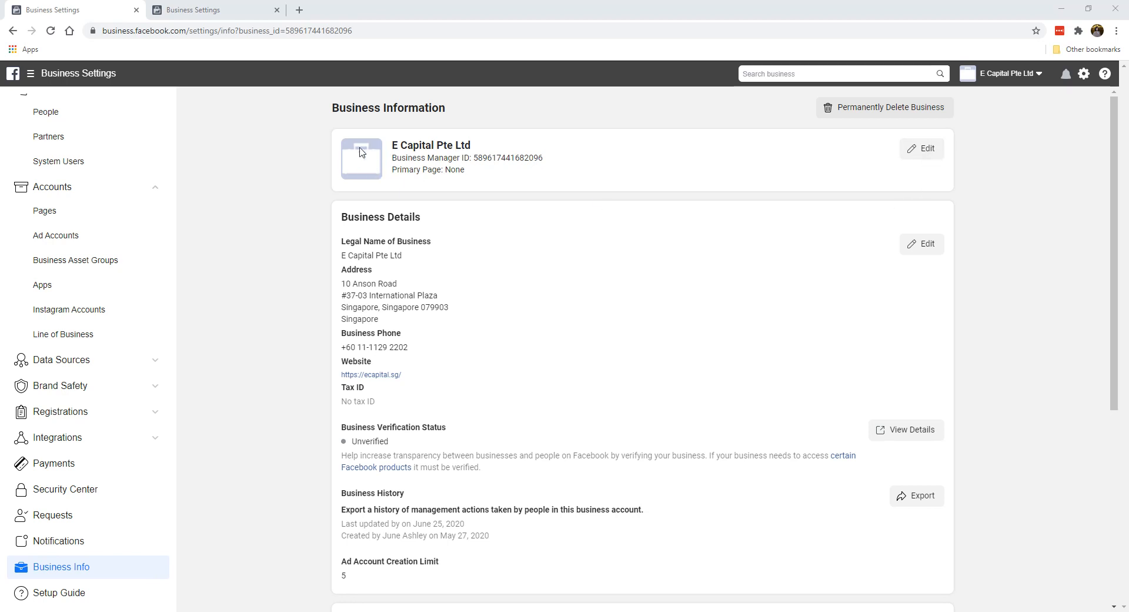
Replace the business's profile picture with the black logo image 11080d2fca0...dc2973.jpg and submit it.
{"action": "left_click", "coordinate": [922, 149]}
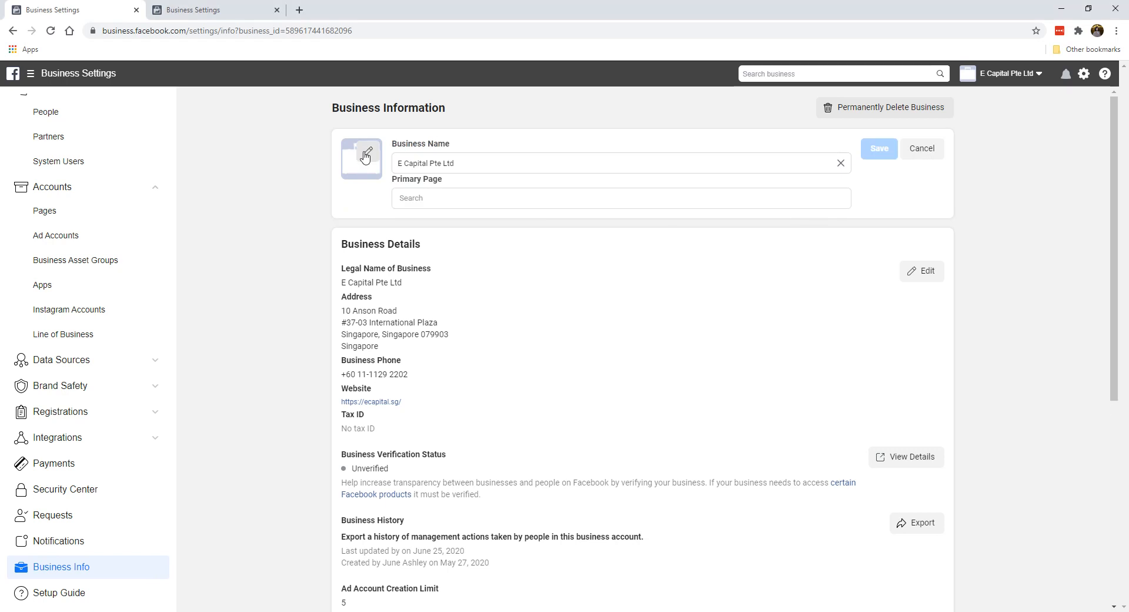
{"action": "left_click", "coordinate": [366, 157]}
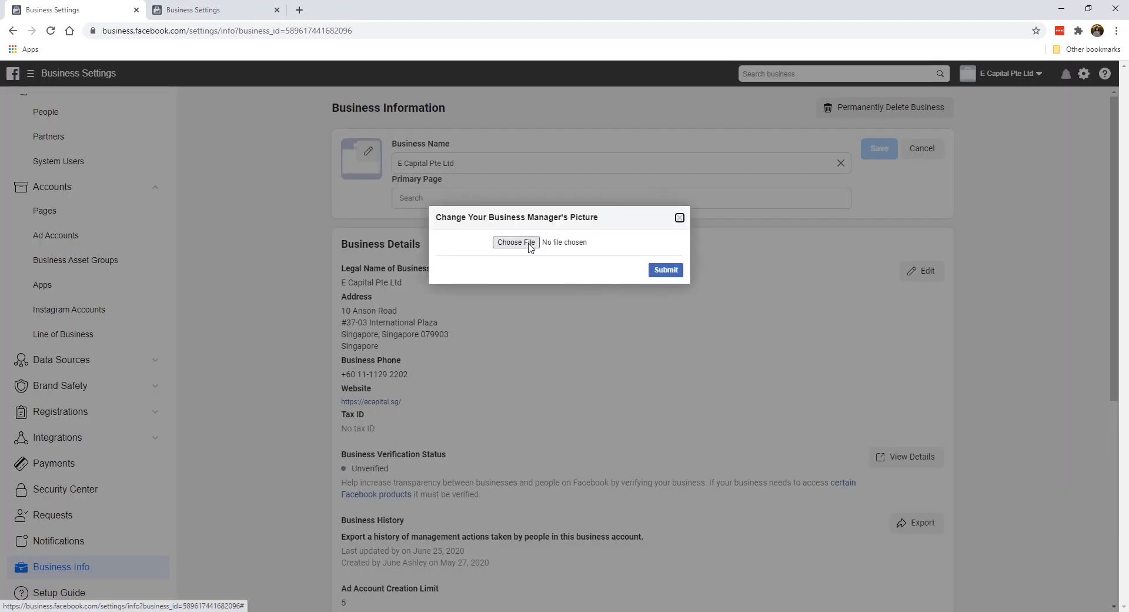
{"action": "left_click", "coordinate": [516, 243]}
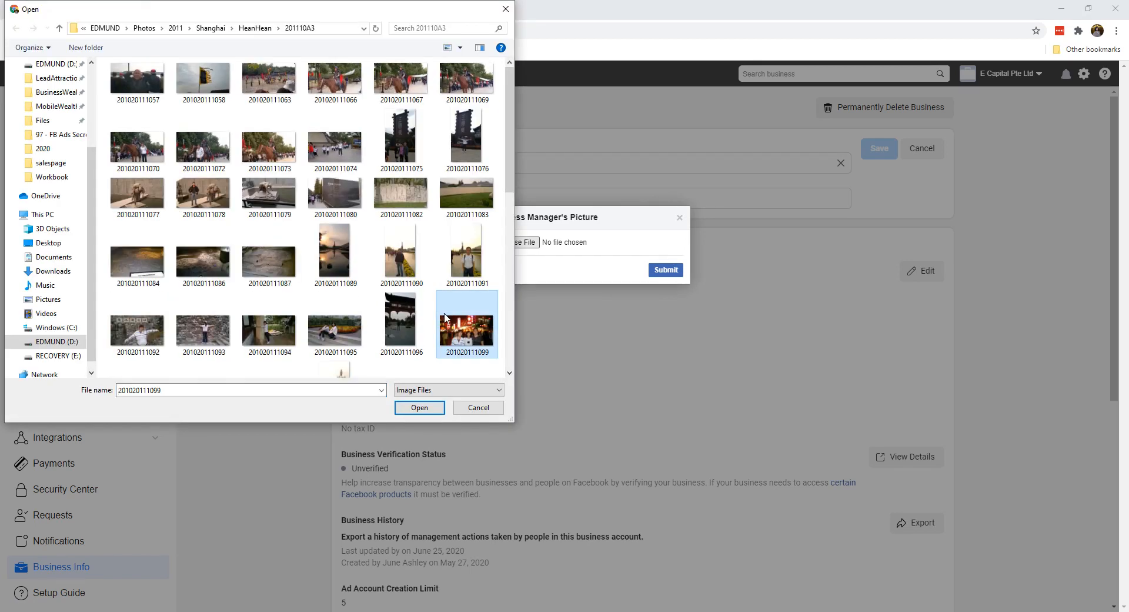
{"action": "key", "text": "BackSpace"}
{"action": "key", "text": "BackSpace"}
{"action": "key", "text": "BackSpace"}
{"action": "key", "text": "BackSpace"}
{"action": "key", "text": "BackSpace"}
{"action": "key", "text": "BackSpace"}
{"action": "key", "text": "BackSpace"}
{"action": "key", "text": "BackSpace"}
{"action": "scroll", "coordinate": [447, 318], "scroll_direction": "down", "scroll_amount": 5}
{"action": "double_click", "coordinate": [341, 232]}
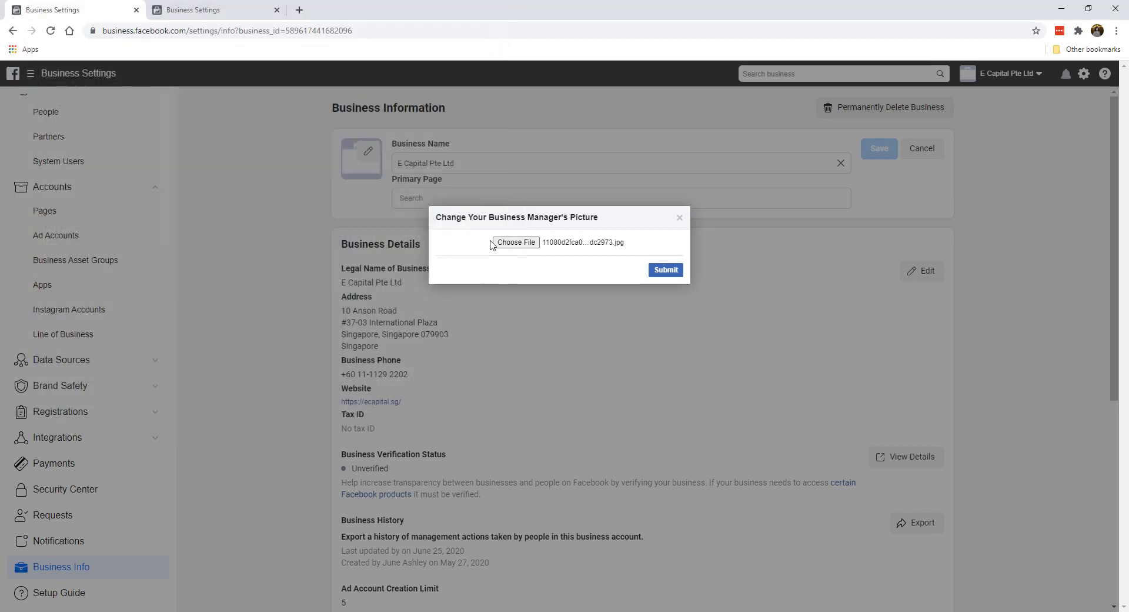
{"action": "left_click", "coordinate": [666, 270]}
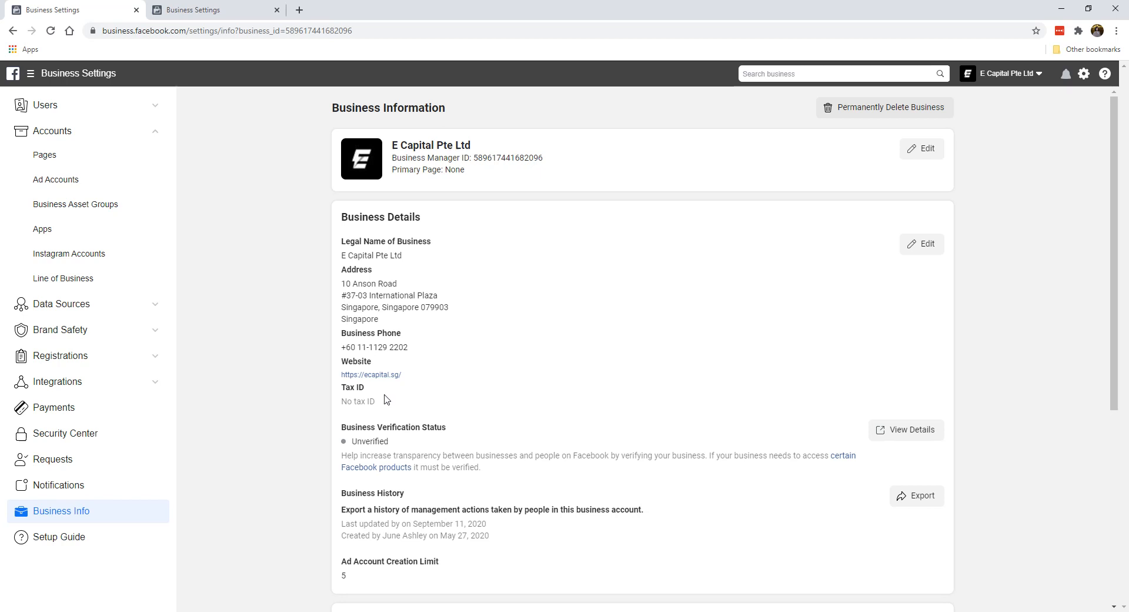
Review the editable business details form, including legal name, address, phone and website, and close it without changes.
{"action": "left_click", "coordinate": [932, 253]}
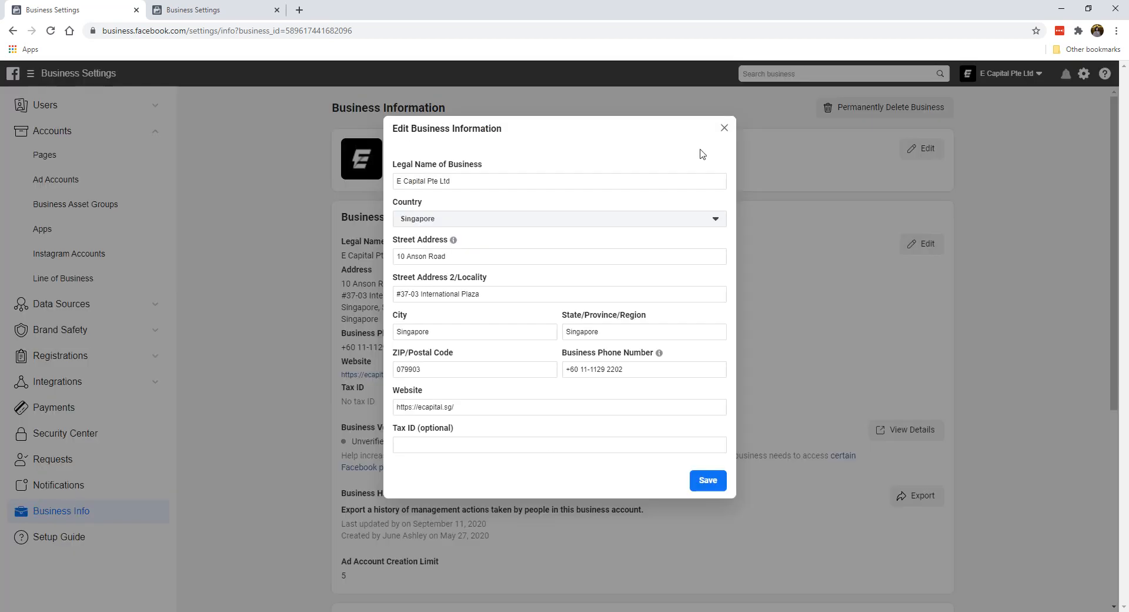
{"action": "left_click", "coordinate": [723, 128]}
{"action": "scroll", "coordinate": [436, 397], "scroll_direction": "down", "scroll_amount": 1}
{"action": "scroll", "coordinate": [436, 397], "scroll_direction": "up", "scroll_amount": 1}
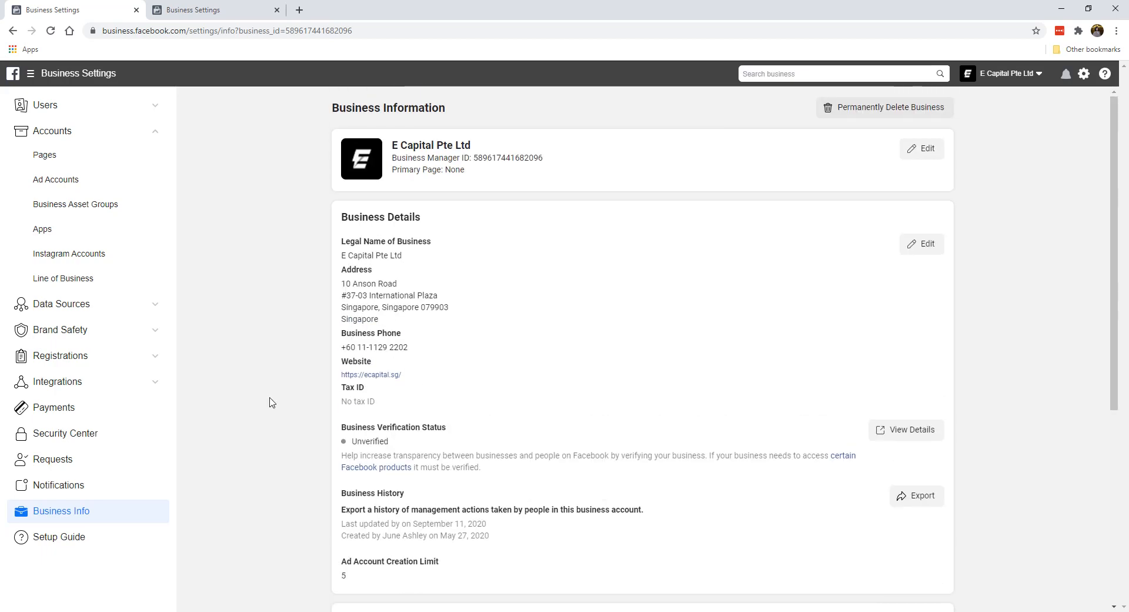
Open the notification settings and review the Business Updates options, from Business Permissions through Marketing Updates and Partner Program Updates.
{"action": "left_click", "coordinate": [65, 491]}
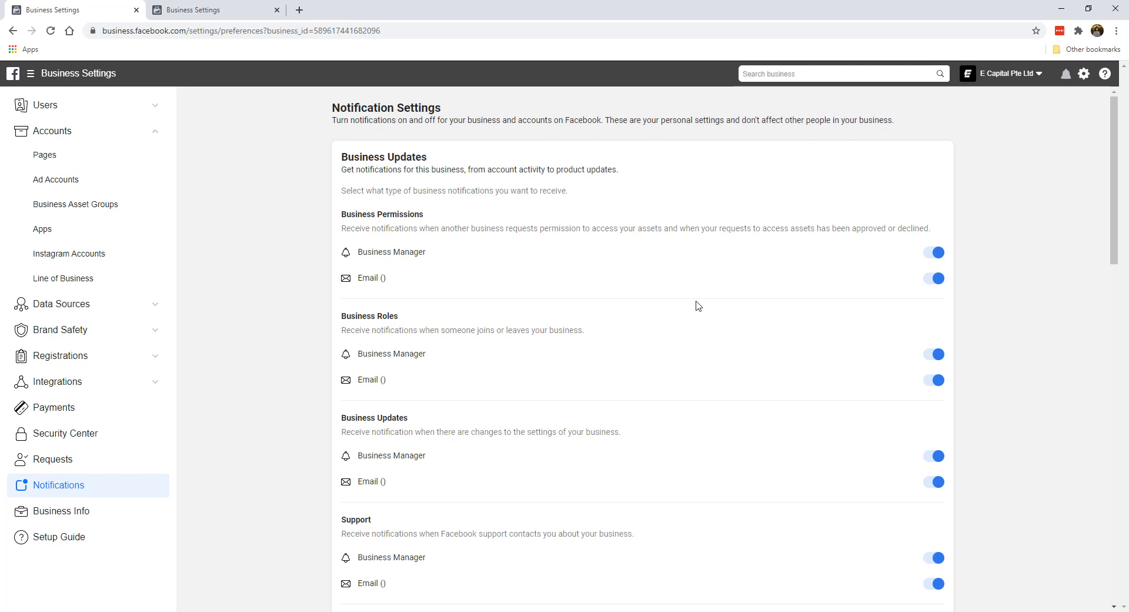
{"action": "scroll", "coordinate": [663, 312], "scroll_direction": "down", "scroll_amount": 1}
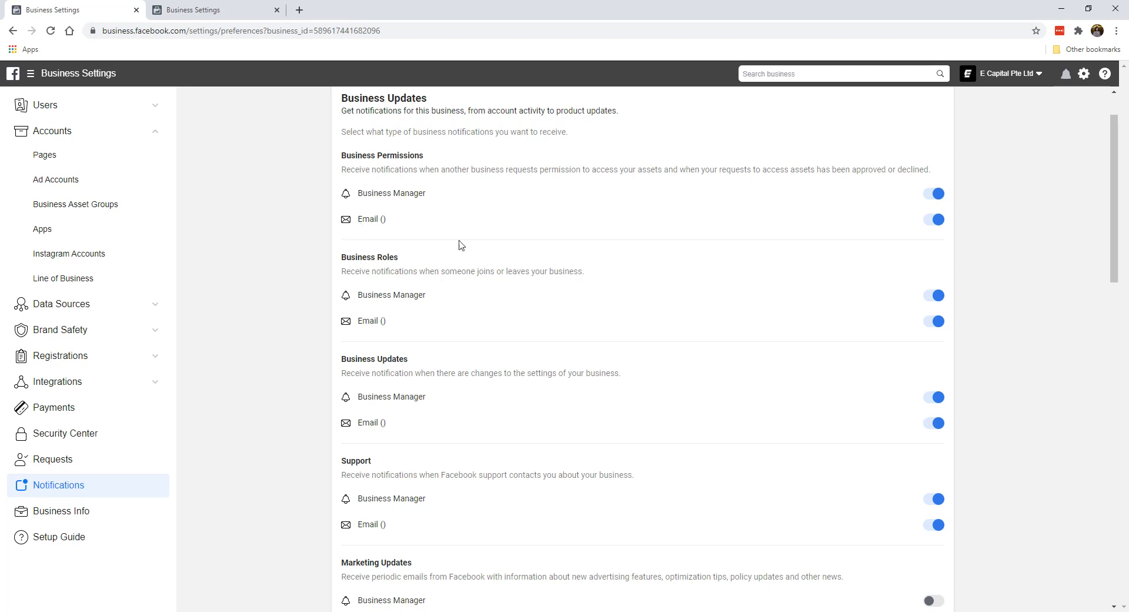
{"action": "scroll", "coordinate": [645, 244], "scroll_direction": "up", "scroll_amount": 1}
{"action": "scroll", "coordinate": [713, 272], "scroll_direction": "down", "scroll_amount": 4}
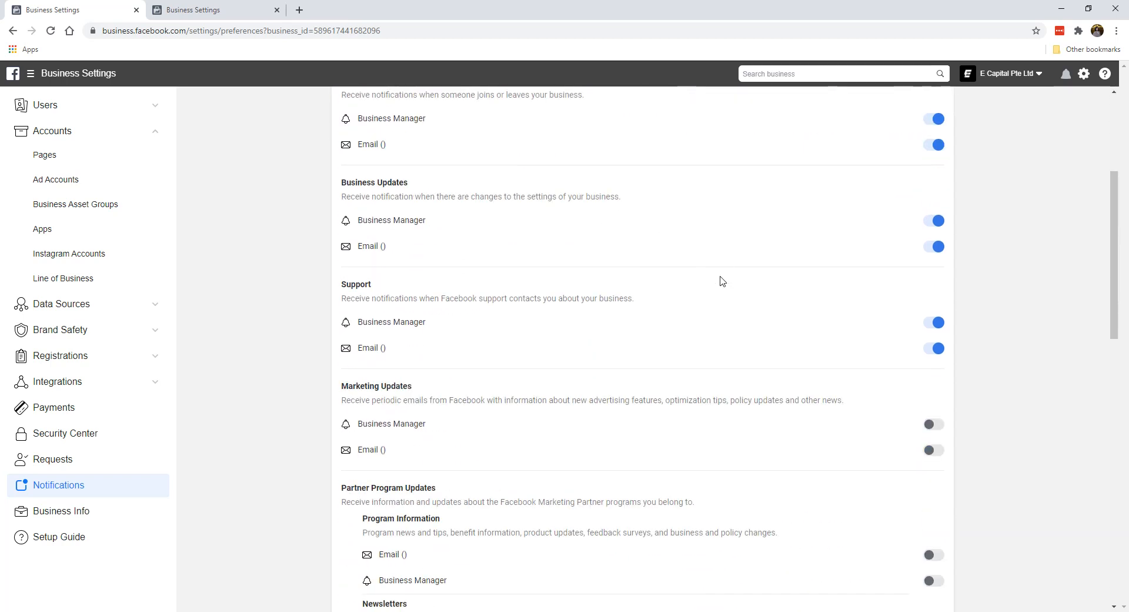
{"action": "scroll", "coordinate": [715, 269], "scroll_direction": "up", "scroll_amount": 2}
{"action": "scroll", "coordinate": [377, 177], "scroll_direction": "up", "scroll_amount": 3}
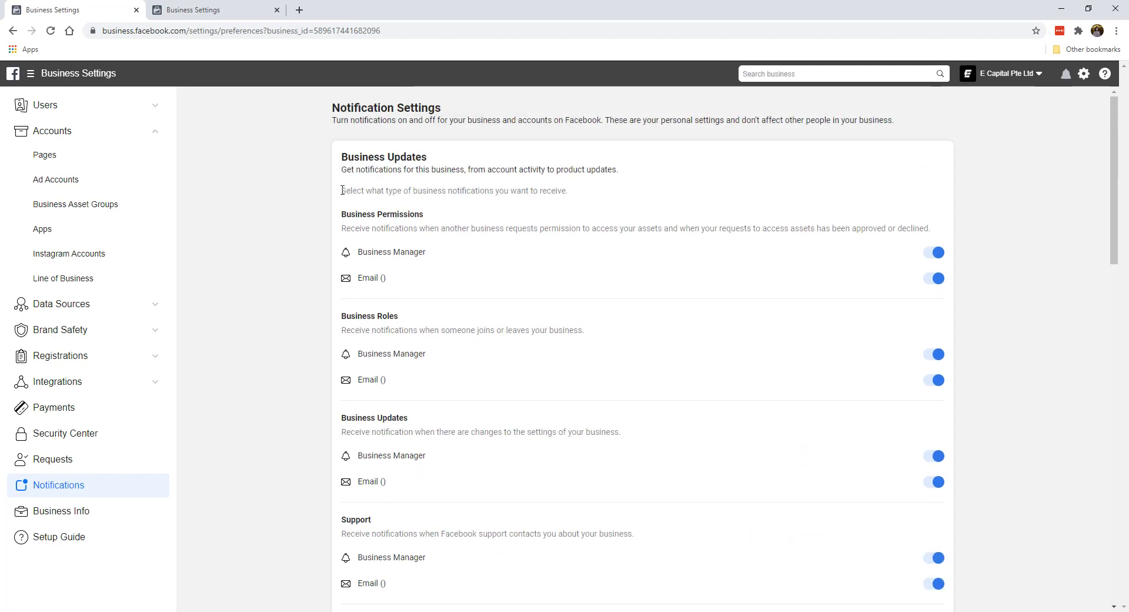
{"action": "scroll", "coordinate": [741, 285], "scroll_direction": "down", "scroll_amount": 4}
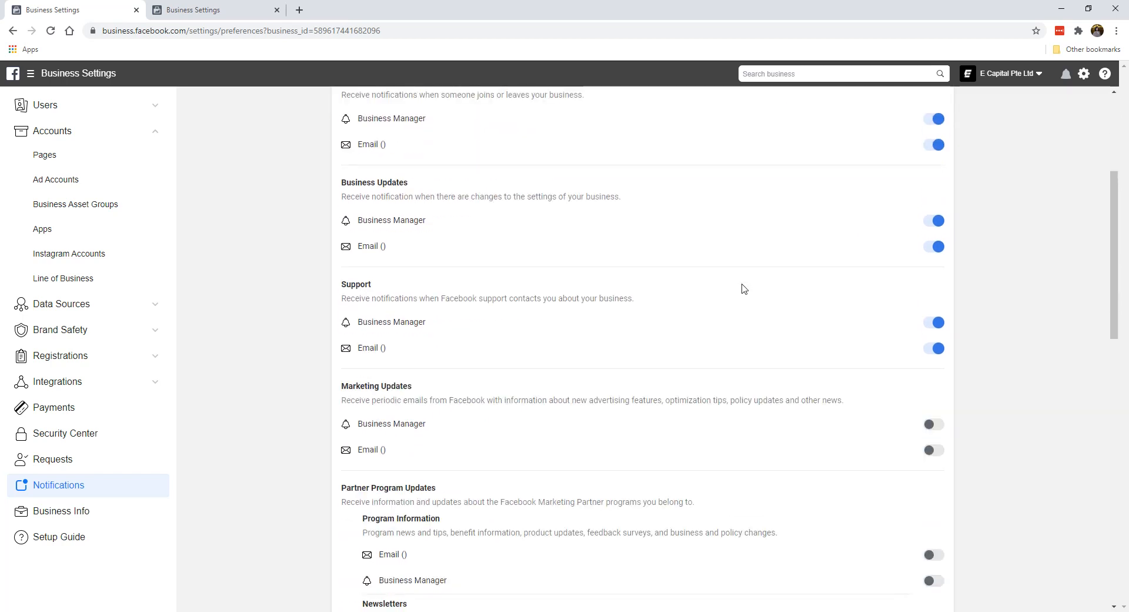
{"action": "scroll", "coordinate": [742, 288], "scroll_direction": "down", "scroll_amount": 4}
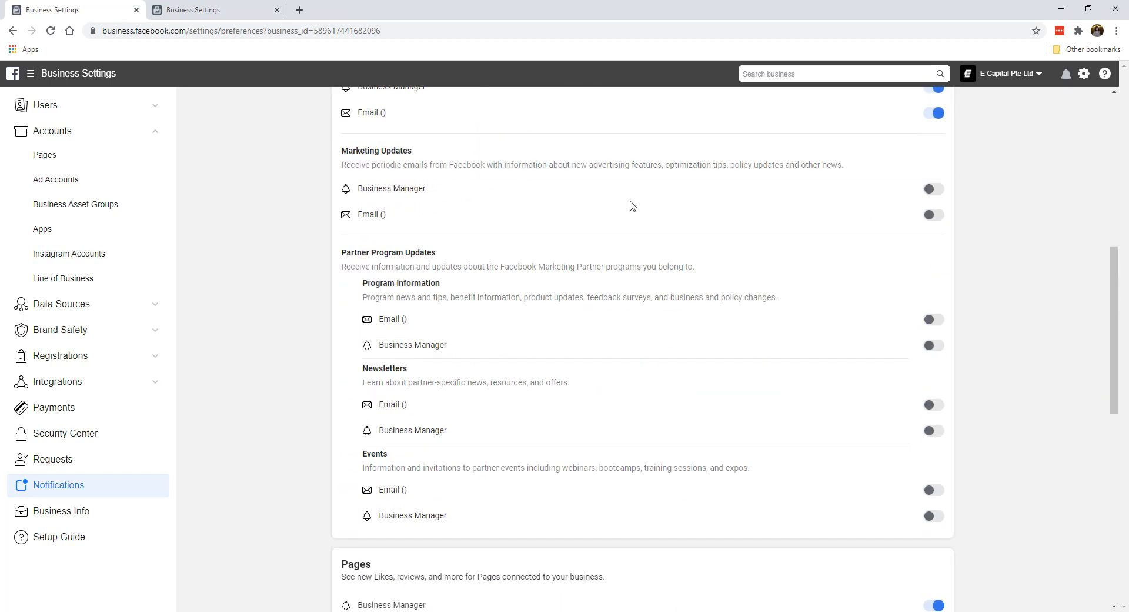
{"action": "scroll", "coordinate": [435, 230], "scroll_direction": "down", "scroll_amount": 1}
{"action": "scroll", "coordinate": [456, 285], "scroll_direction": "down", "scroll_amount": 1}
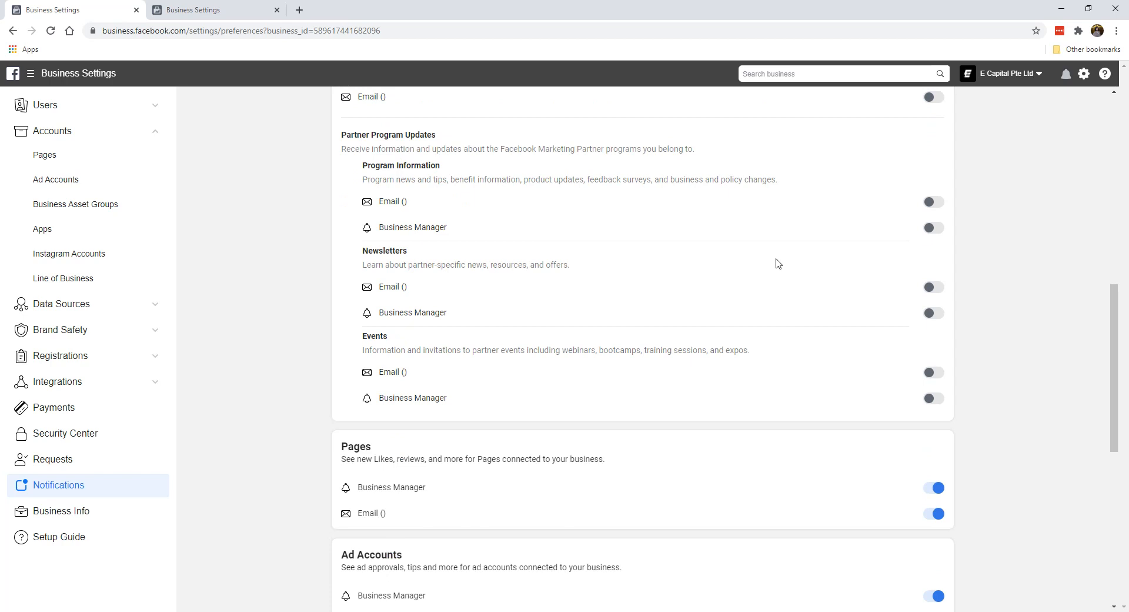
Turn off email notifications for Pages and Ad Accounts.
{"action": "scroll", "coordinate": [935, 394], "scroll_direction": "down", "scroll_amount": 3}
{"action": "scroll", "coordinate": [365, 302], "scroll_direction": "down", "scroll_amount": 1}
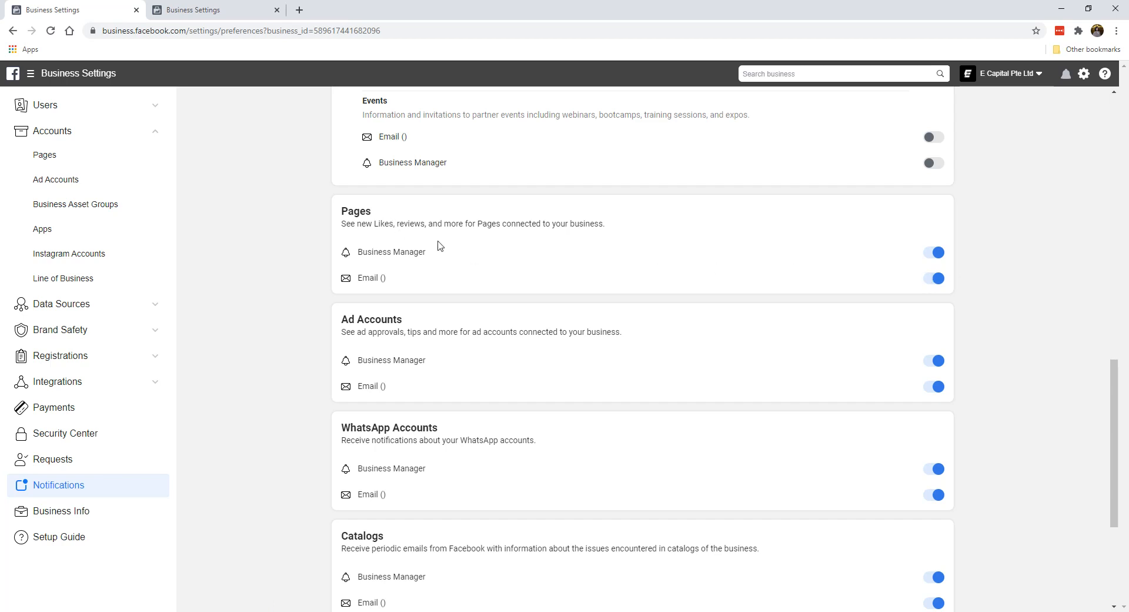
{"action": "left_click", "coordinate": [929, 279]}
{"action": "scroll", "coordinate": [380, 277], "scroll_direction": "down", "scroll_amount": 1}
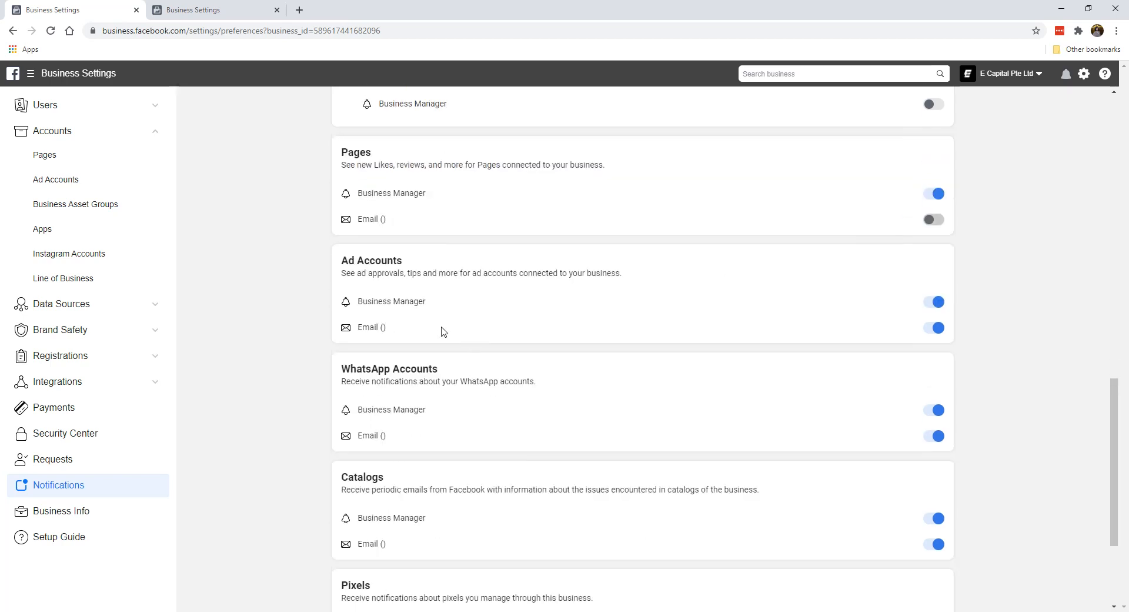
{"action": "left_click", "coordinate": [928, 330]}
Turn off both Business Manager and email notifications for WhatsApp Accounts and Catalogs.
{"action": "scroll", "coordinate": [451, 285], "scroll_direction": "down", "scroll_amount": 2}
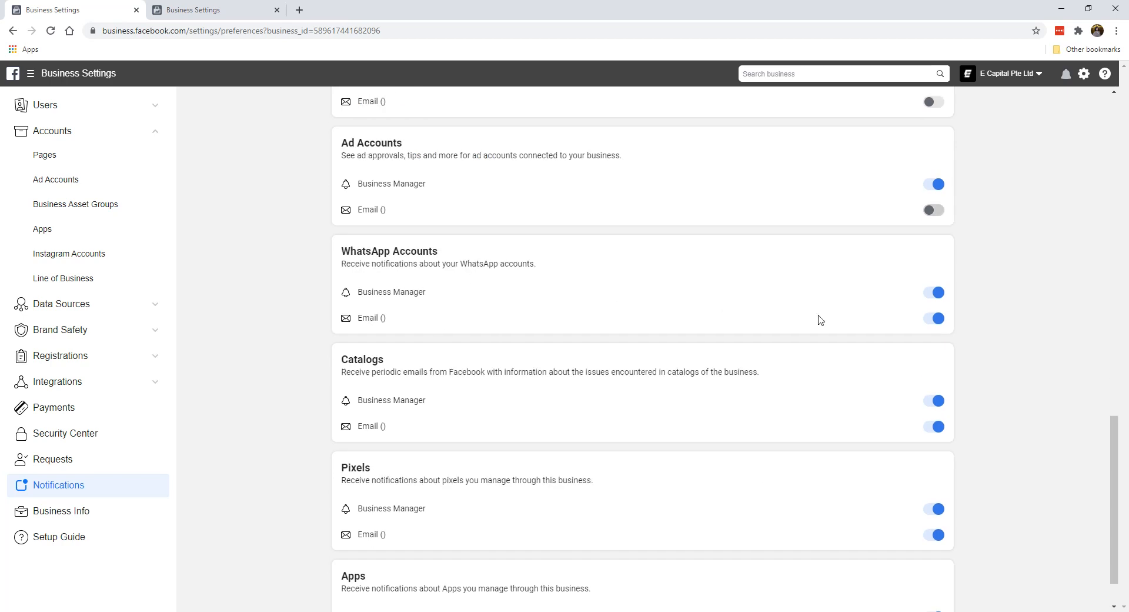
{"action": "left_click", "coordinate": [935, 292]}
{"action": "left_click", "coordinate": [934, 318]}
{"action": "scroll", "coordinate": [790, 344], "scroll_direction": "down", "scroll_amount": 1}
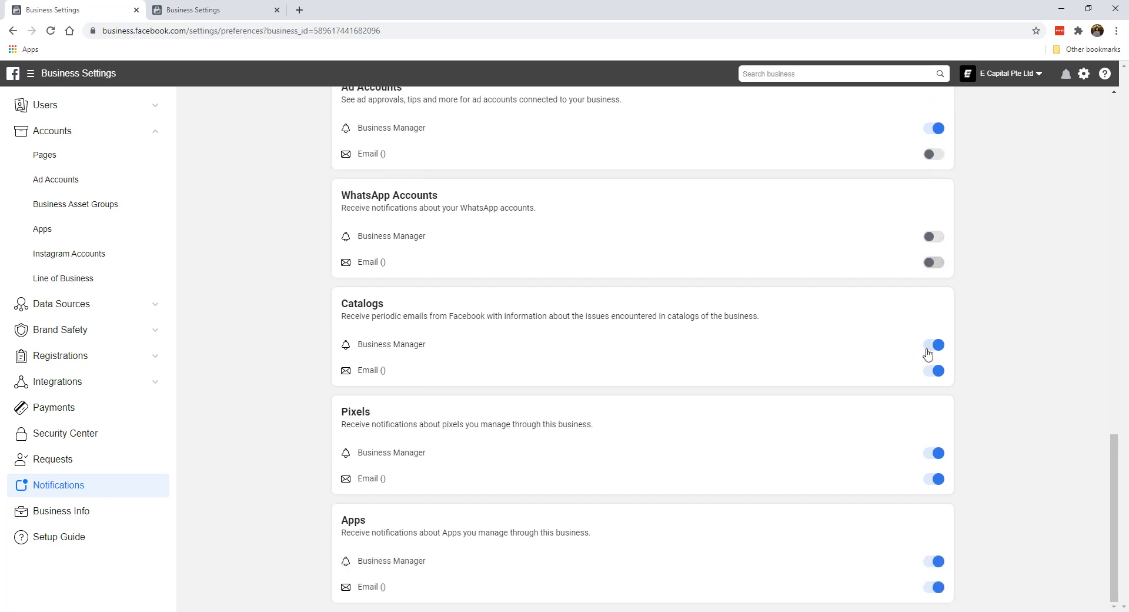
{"action": "left_click", "coordinate": [936, 345]}
{"action": "left_click", "coordinate": [935, 371]}
Turn off email notifications for Pixels, and both Business Manager and email notifications for Apps.
{"action": "left_click", "coordinate": [935, 479]}
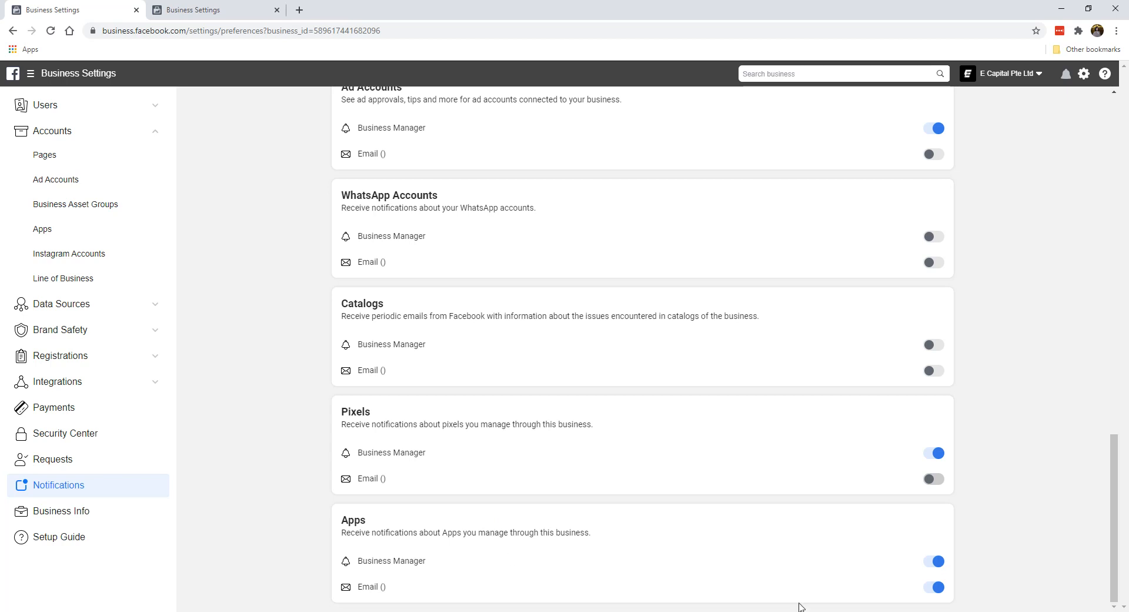
{"action": "left_click", "coordinate": [934, 561]}
{"action": "left_click", "coordinate": [934, 587]}
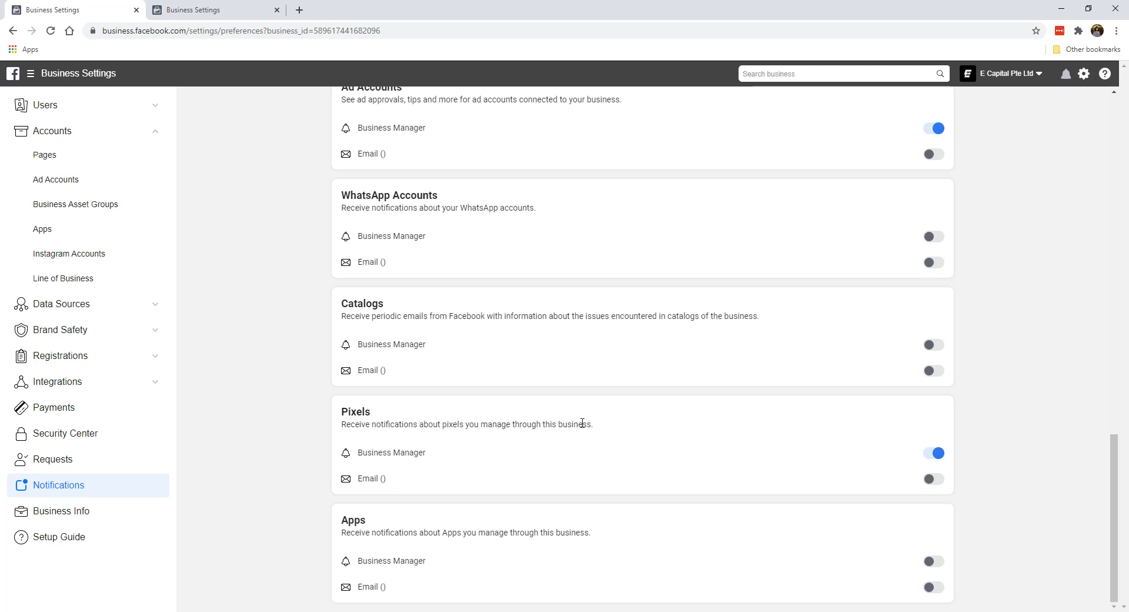